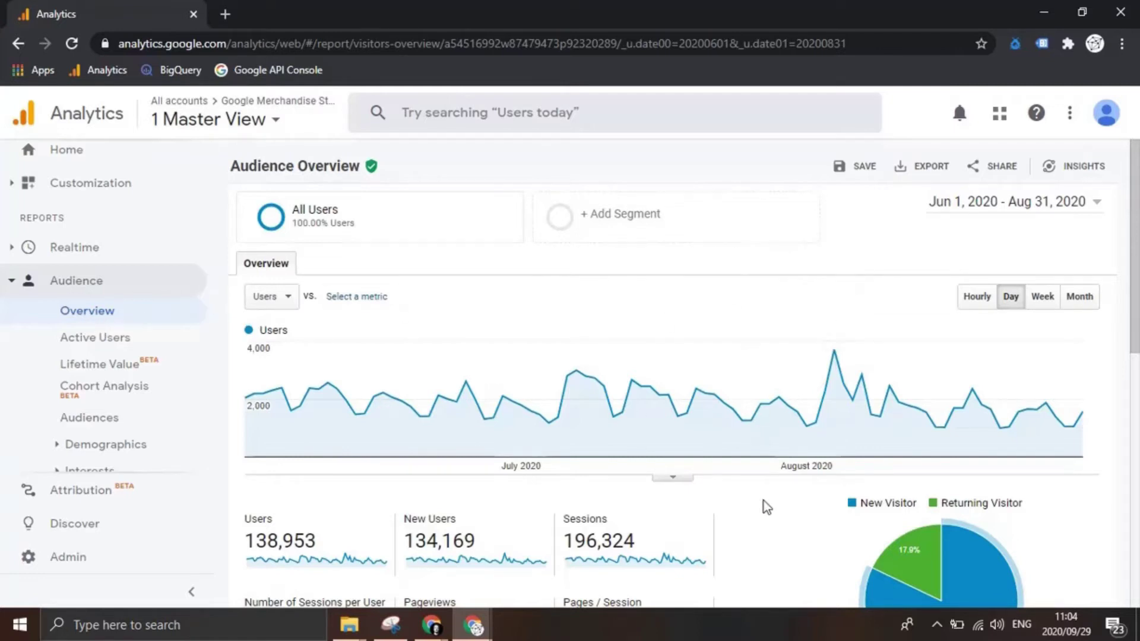
- Review the Audience Overview metrics and set the report's date range to Aug 1, 2020 - Aug 31, 2020
scroll(767, 507, "down", 1)
scroll(767, 506, "down", 1)
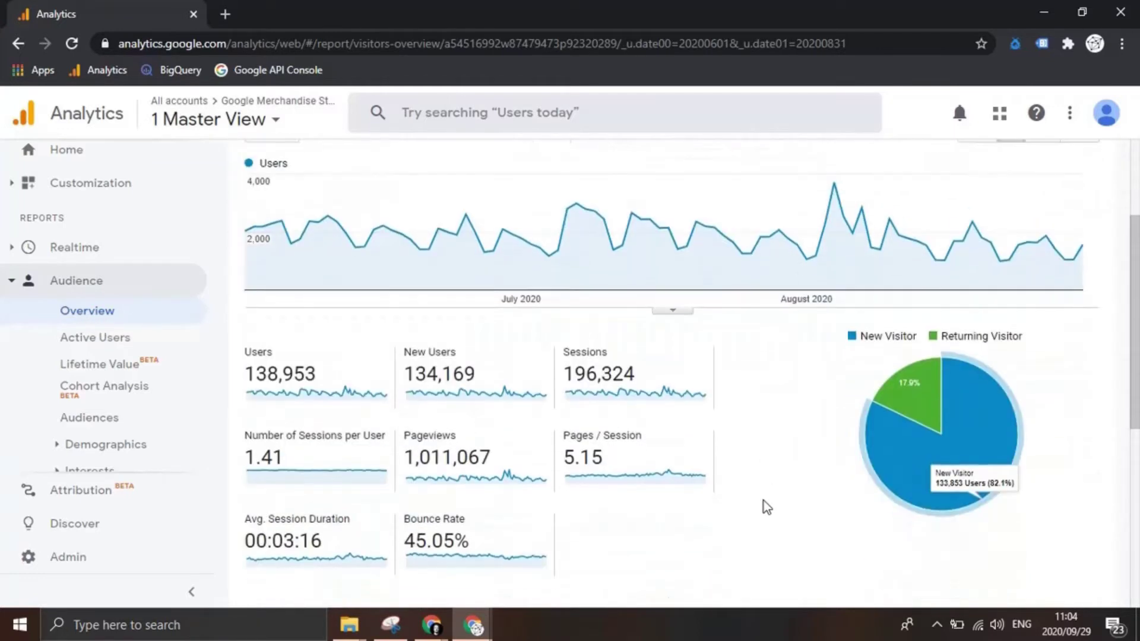
scroll(766, 507, "down", 1)
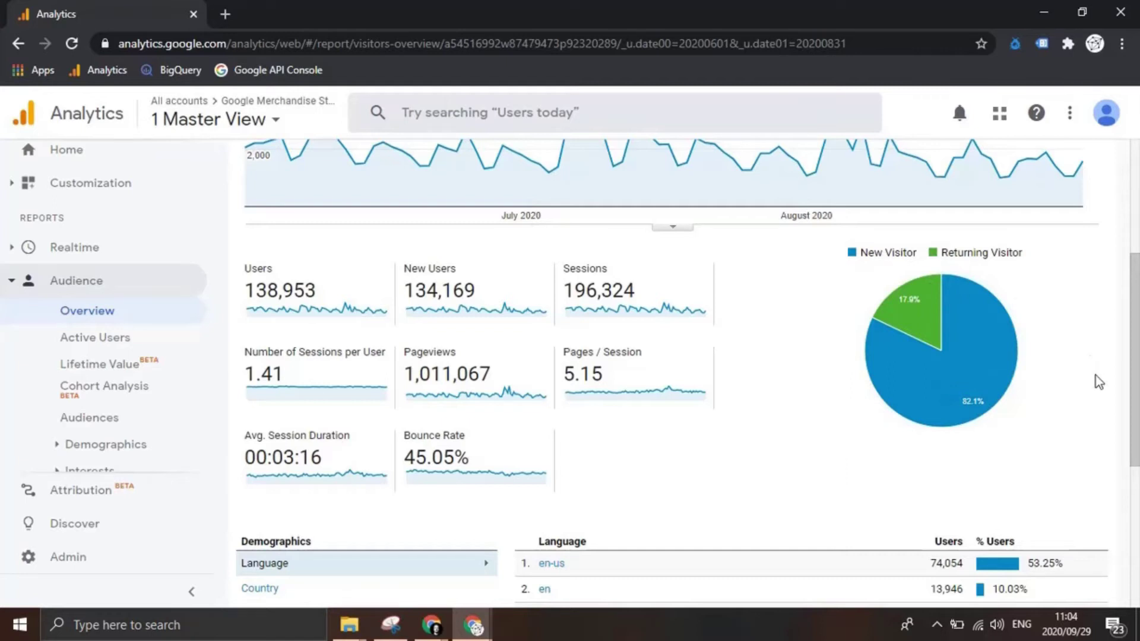
scroll(1099, 382, "up", 4)
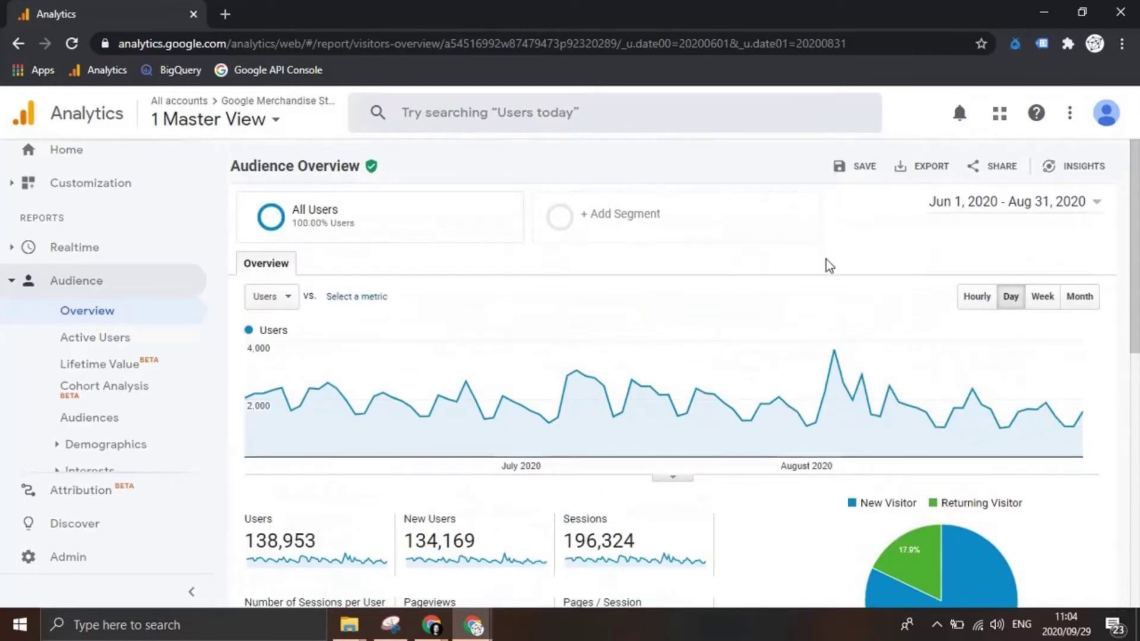
left_click(990, 204)
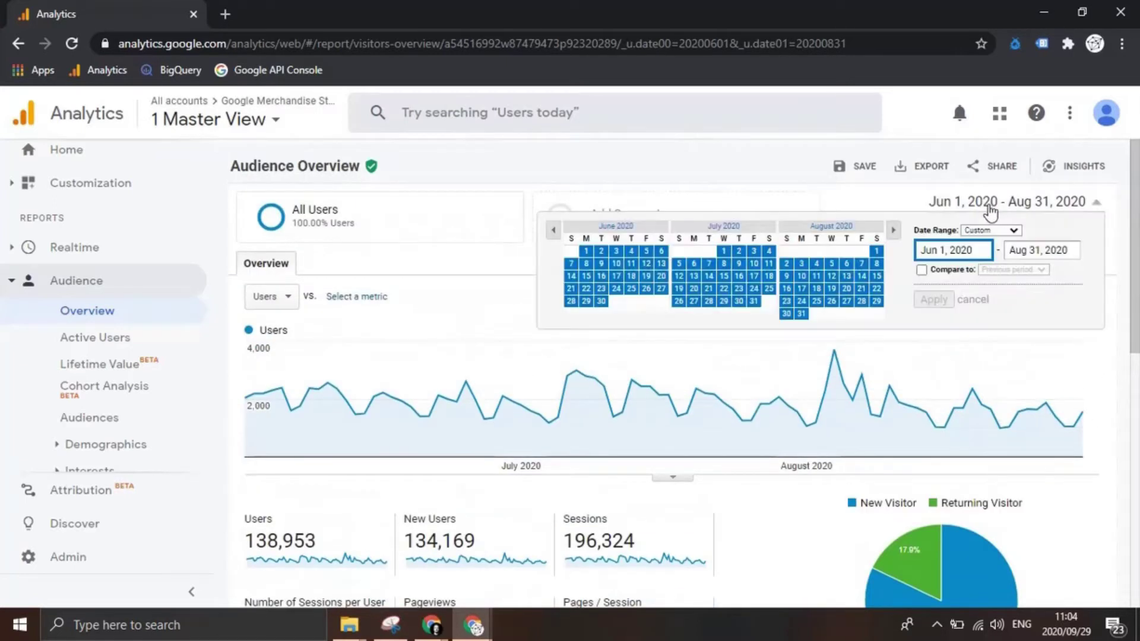
left_click(877, 250)
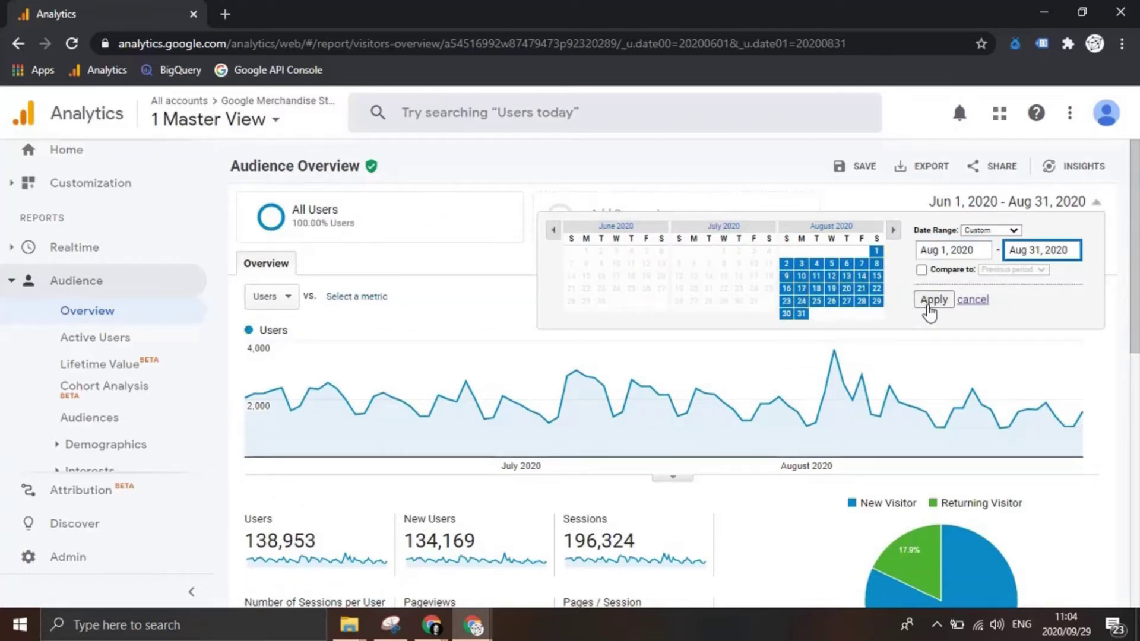
left_click(932, 301)
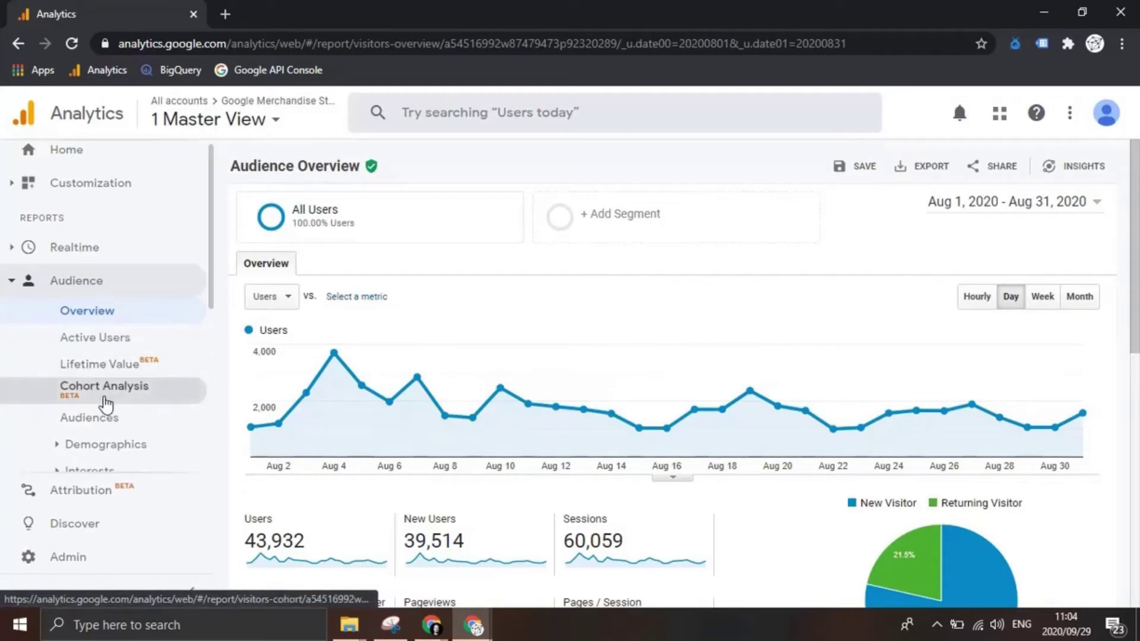
- Examine the age and gender charts in the Audience Demographics overview, and open the detailed Gender report
scroll(104, 403, "down", 1)
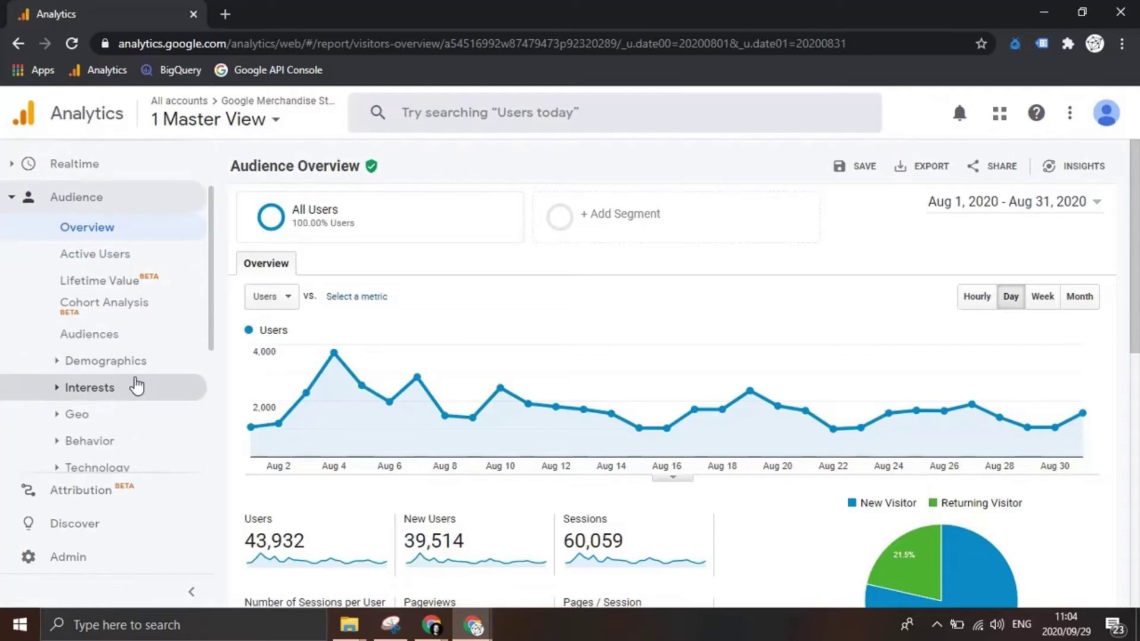
scroll(136, 380, "down", 1)
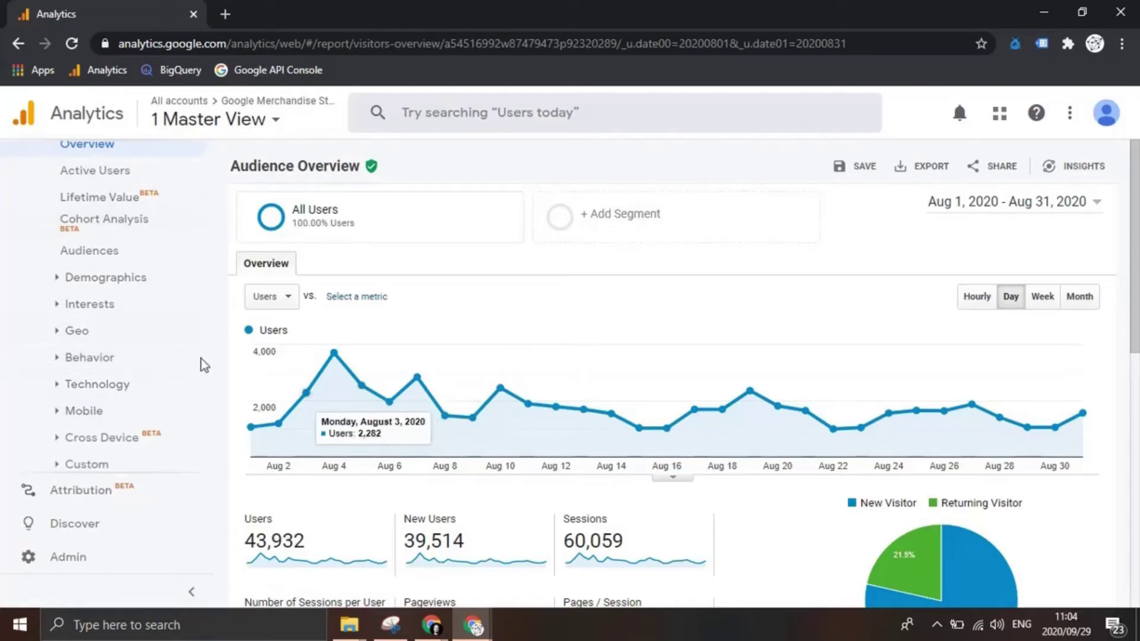
left_click(73, 282)
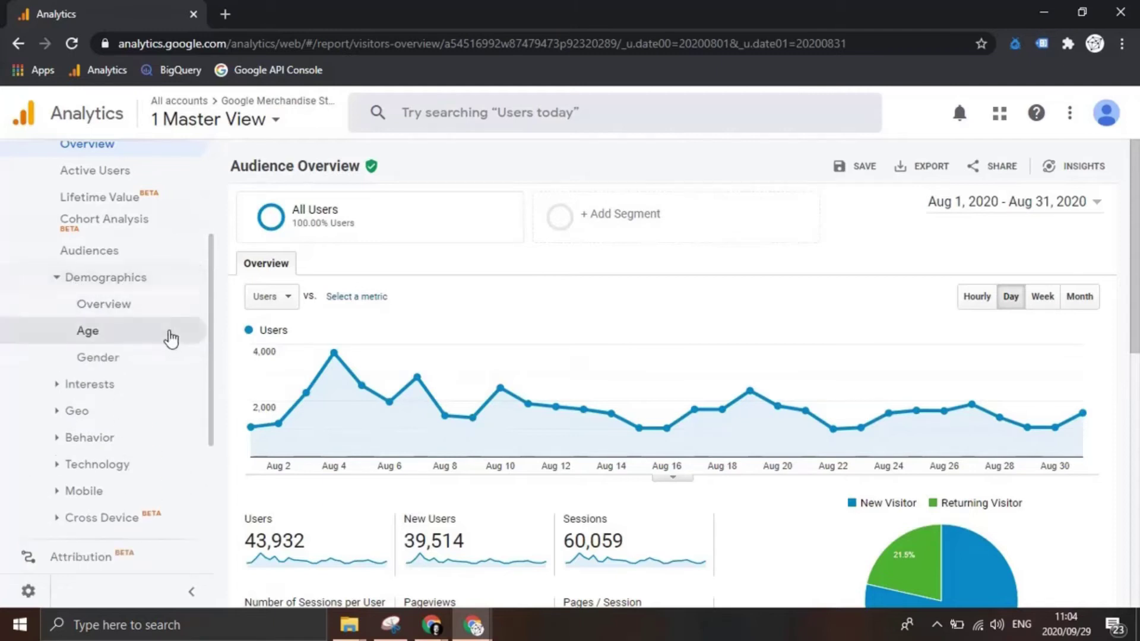
left_click(108, 313)
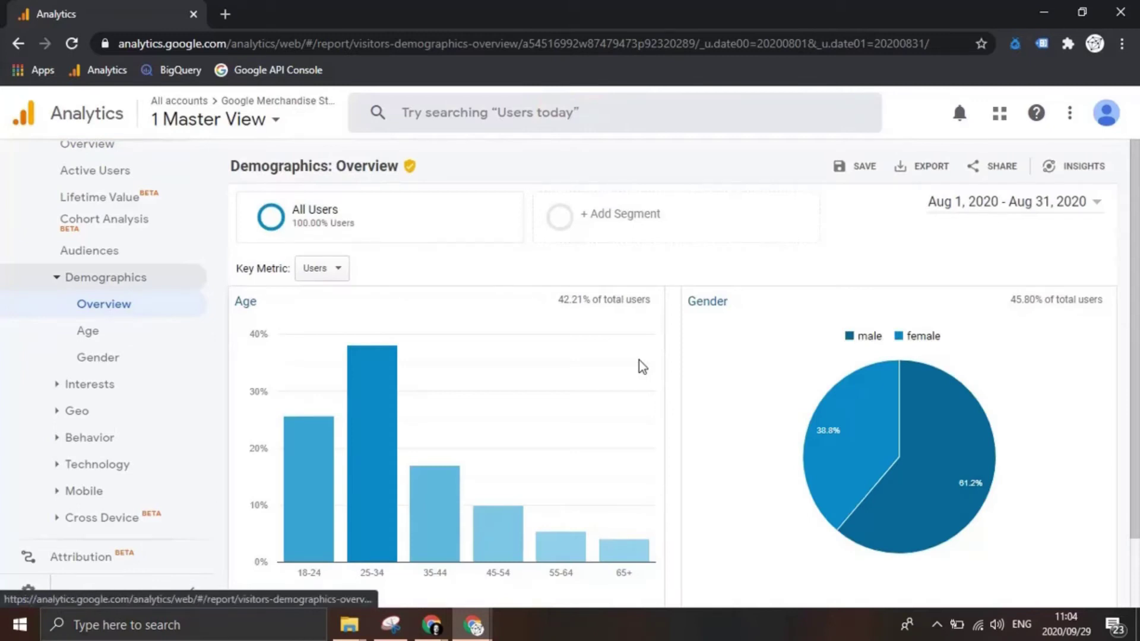
scroll(704, 325, "down", 2)
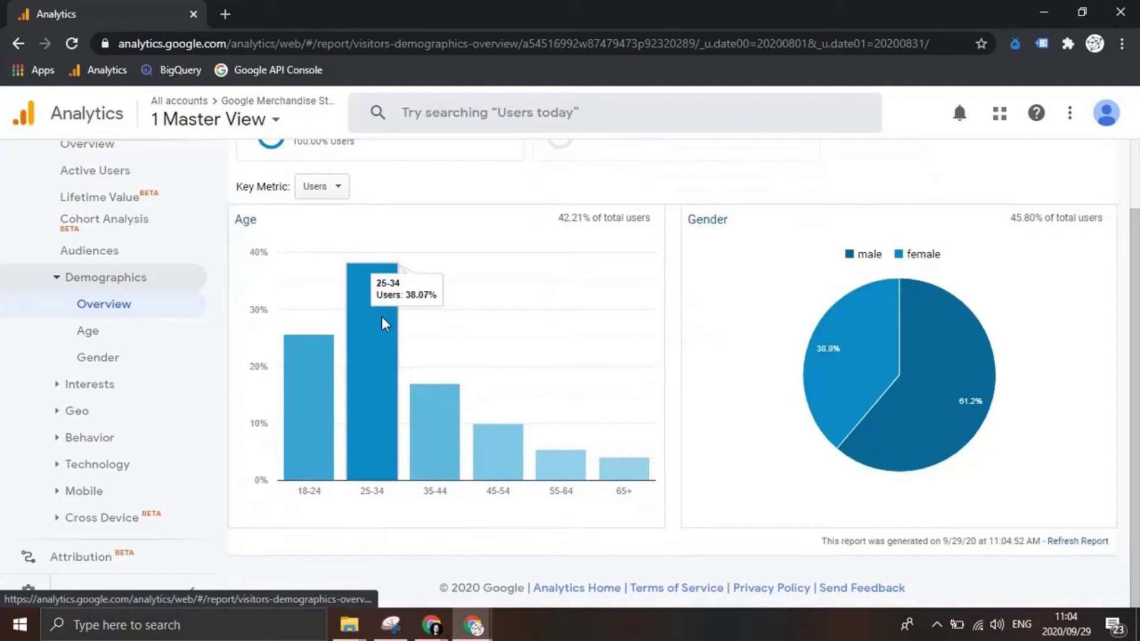
mouse_move(373, 382)
mouse_move(962, 365)
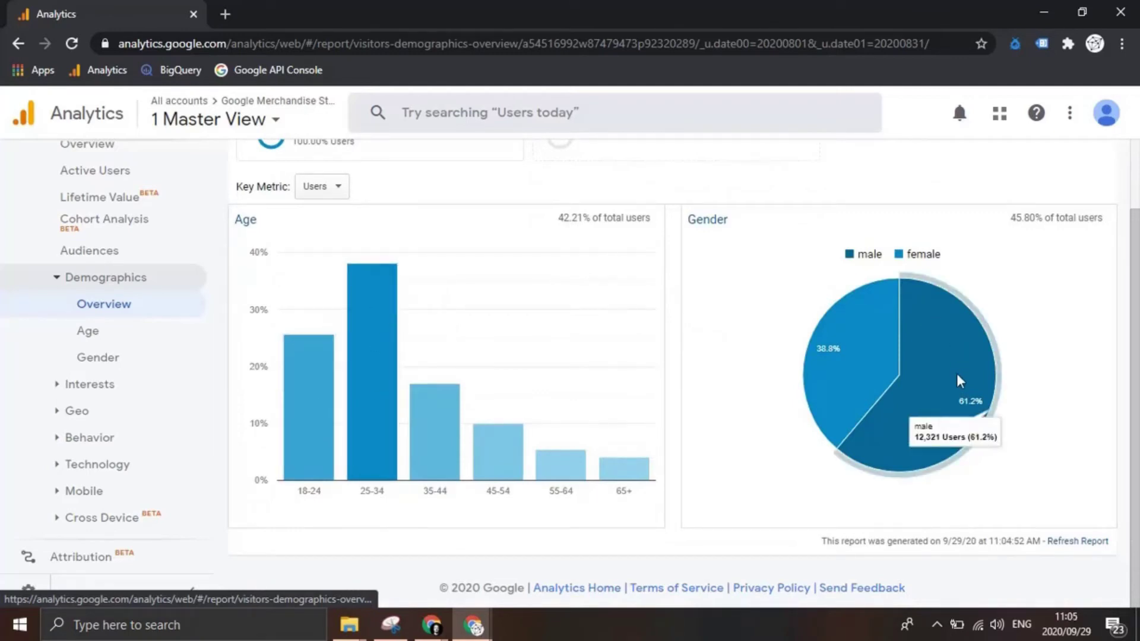
left_click(117, 359)
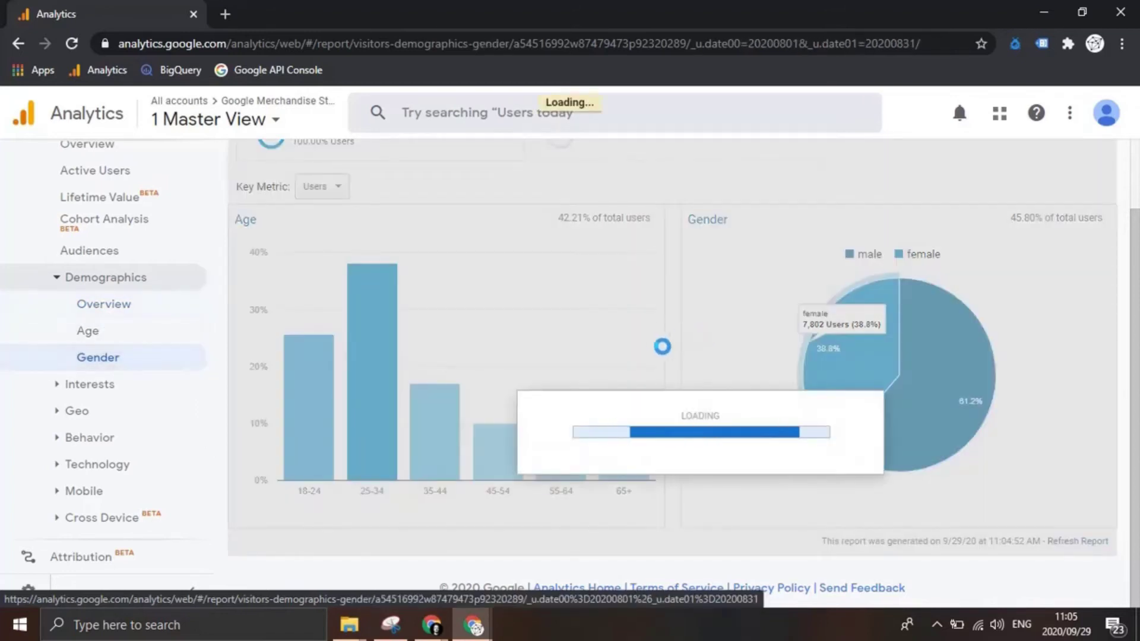
scroll(623, 356, "down", 3)
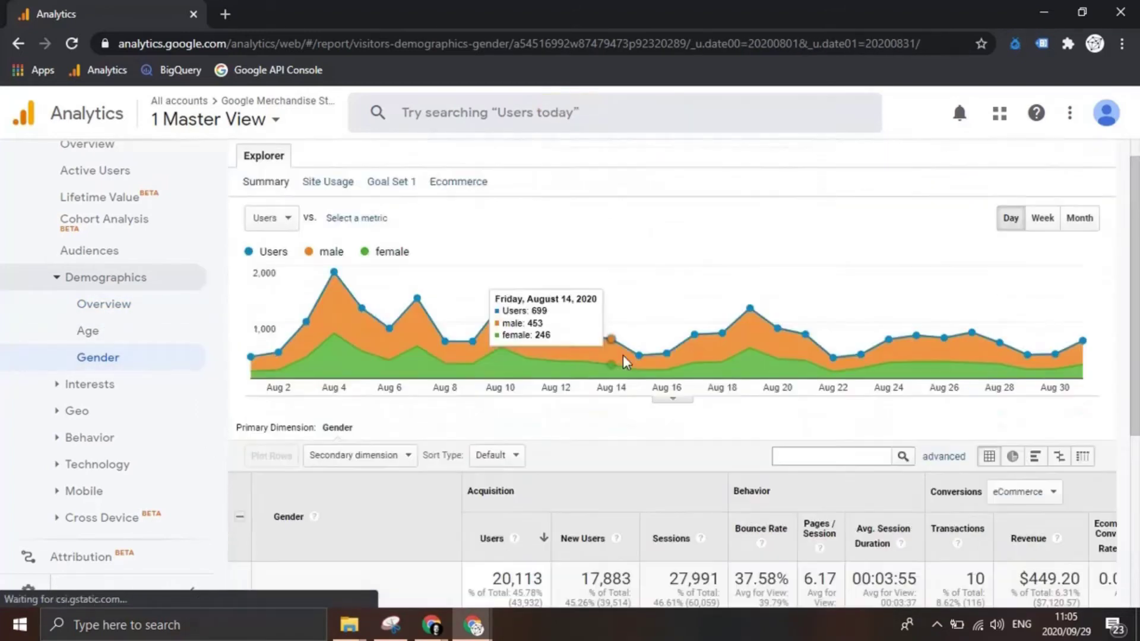
- Open the Audience Interests overview and examine the affinity categories, in-market segments and other categories
left_click(126, 386)
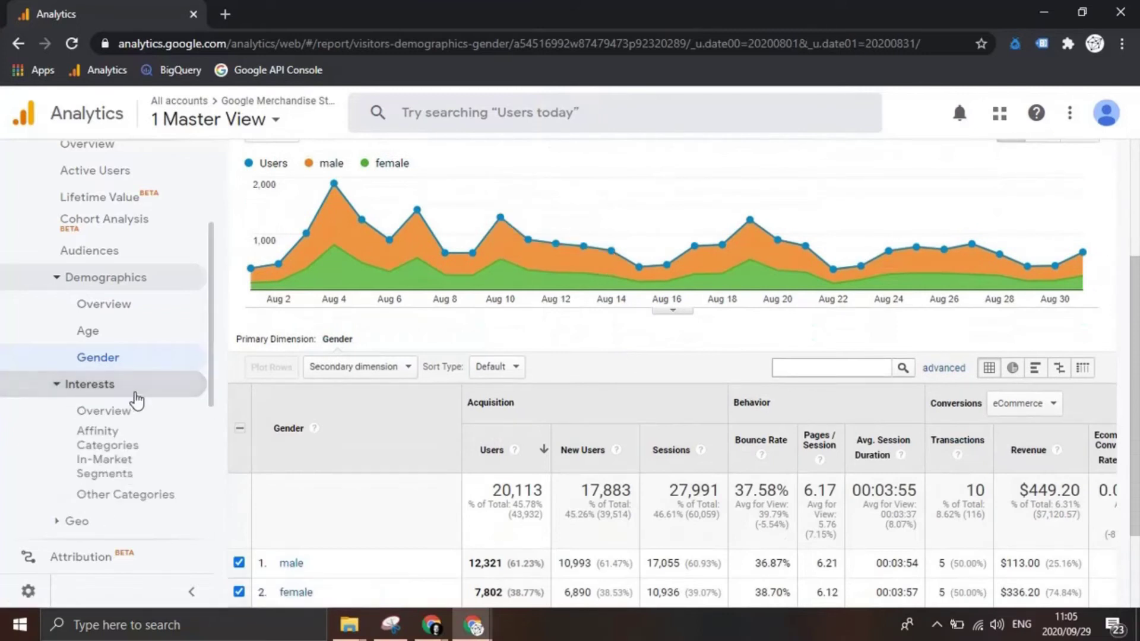
left_click(117, 413)
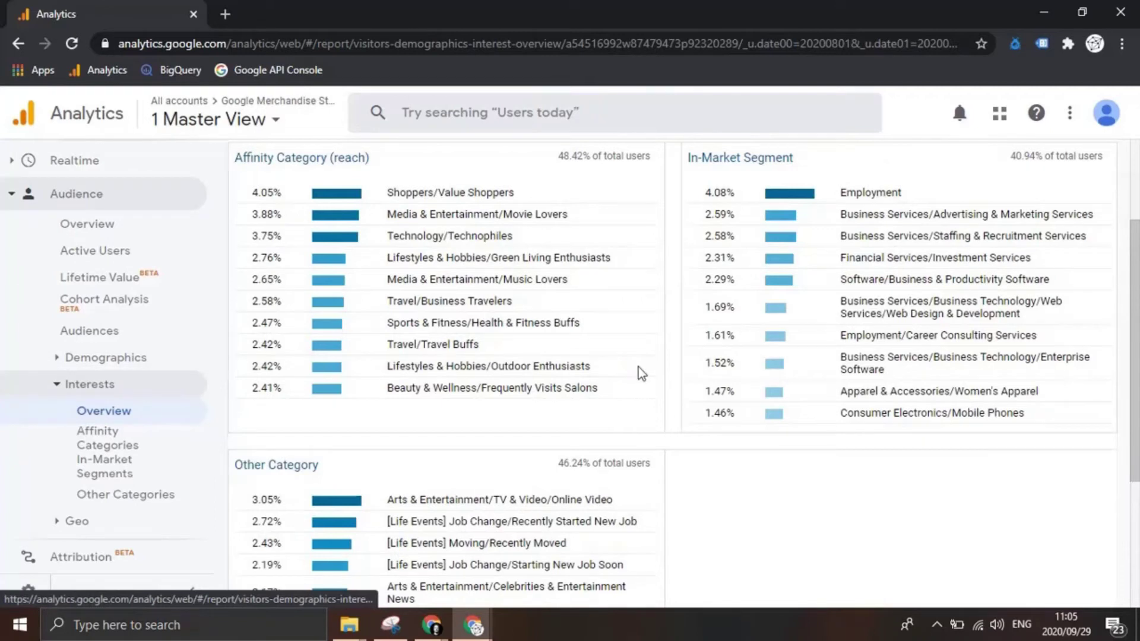
scroll(680, 437, "up", 2)
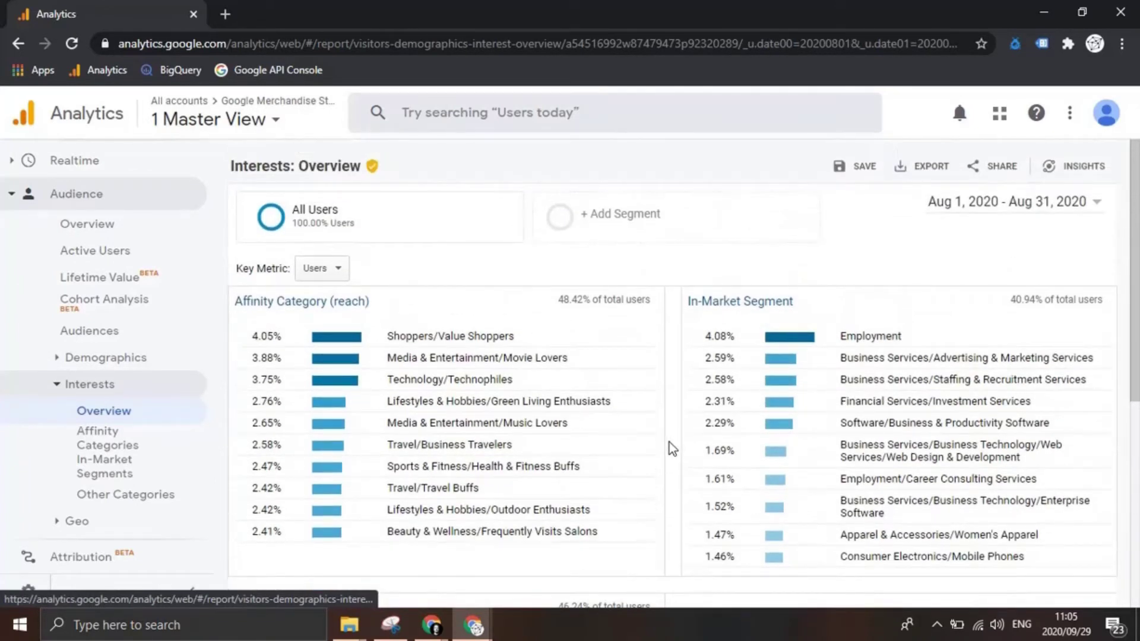
scroll(657, 440, "down", 2)
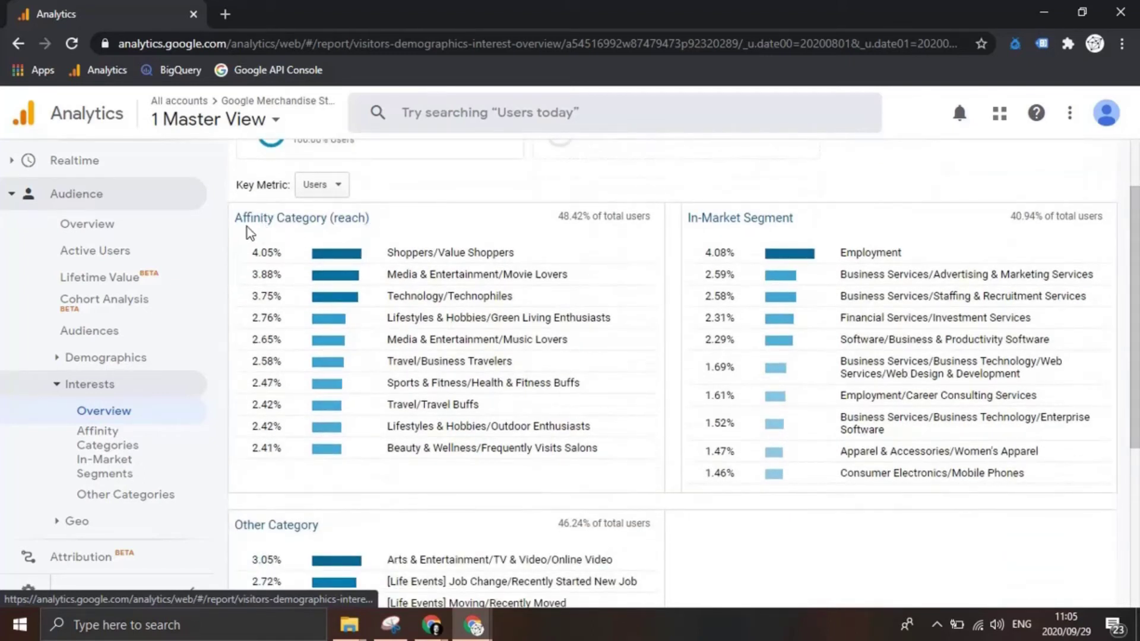
scroll(667, 254, "down", 3)
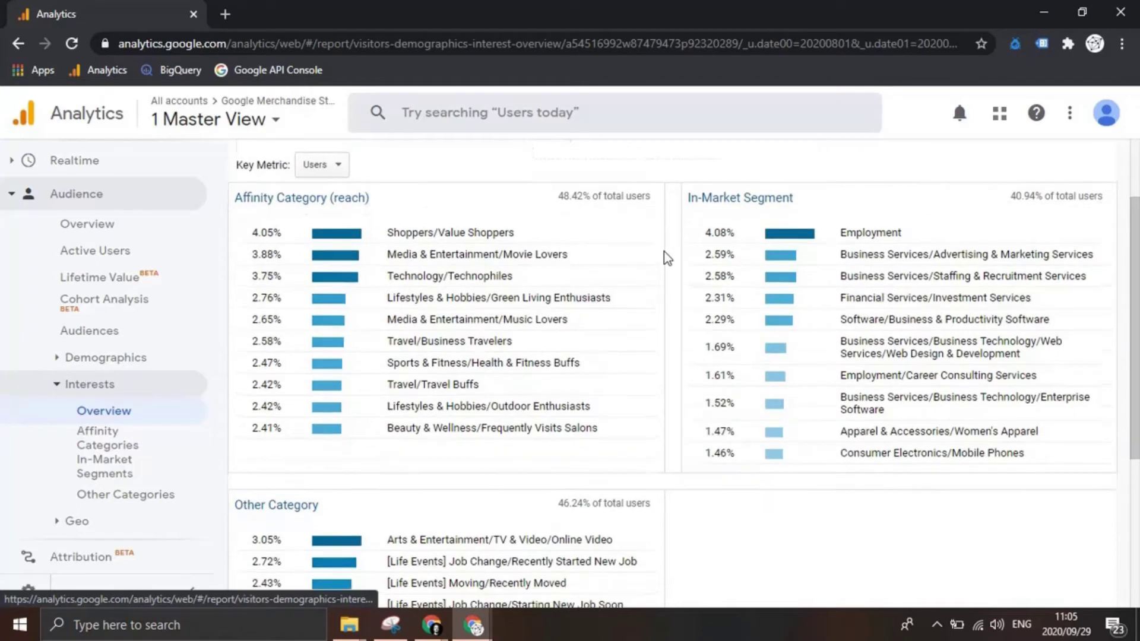
scroll(338, 377, "up", 3)
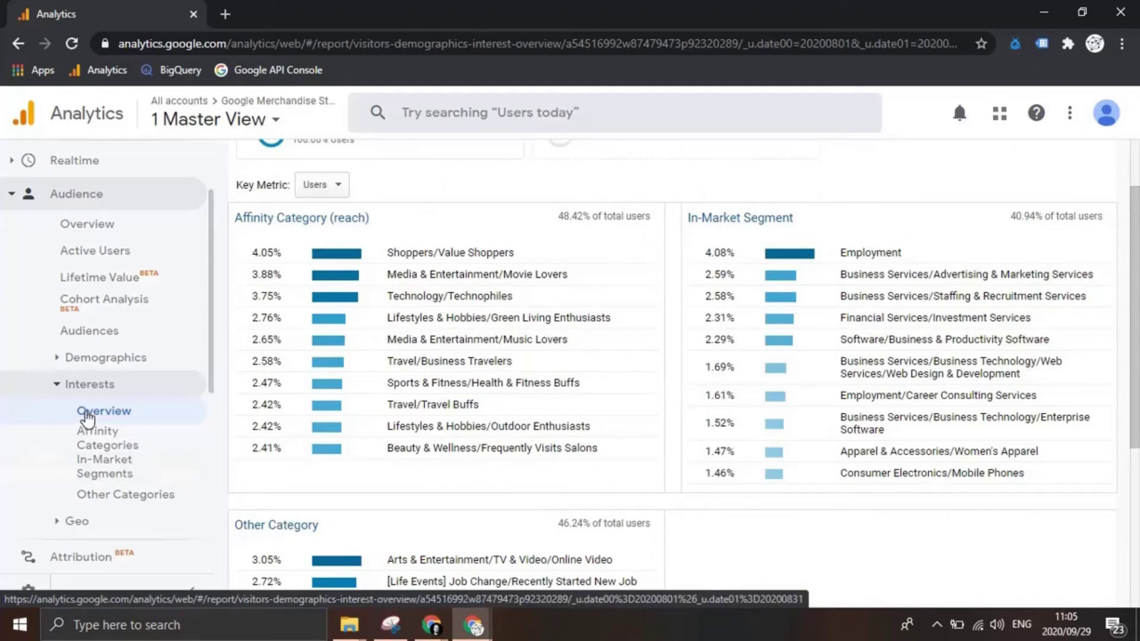
- Open the Geo Location report and examine the world map and the table of users by country
scroll(83, 410, "down", 3)
left_click(76, 354)
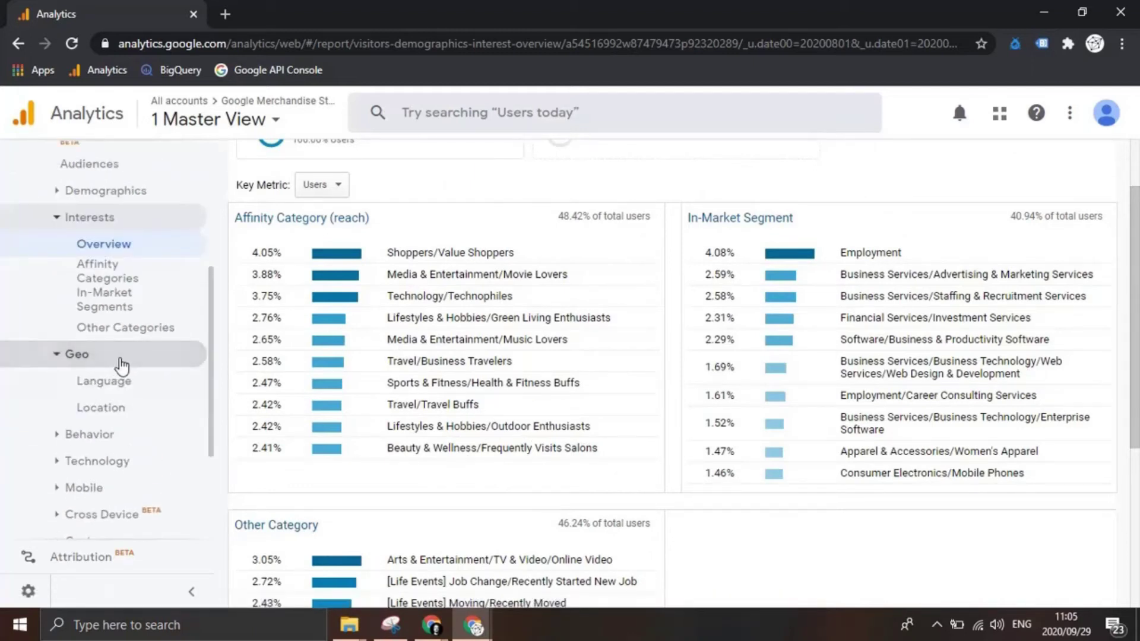
left_click(118, 409)
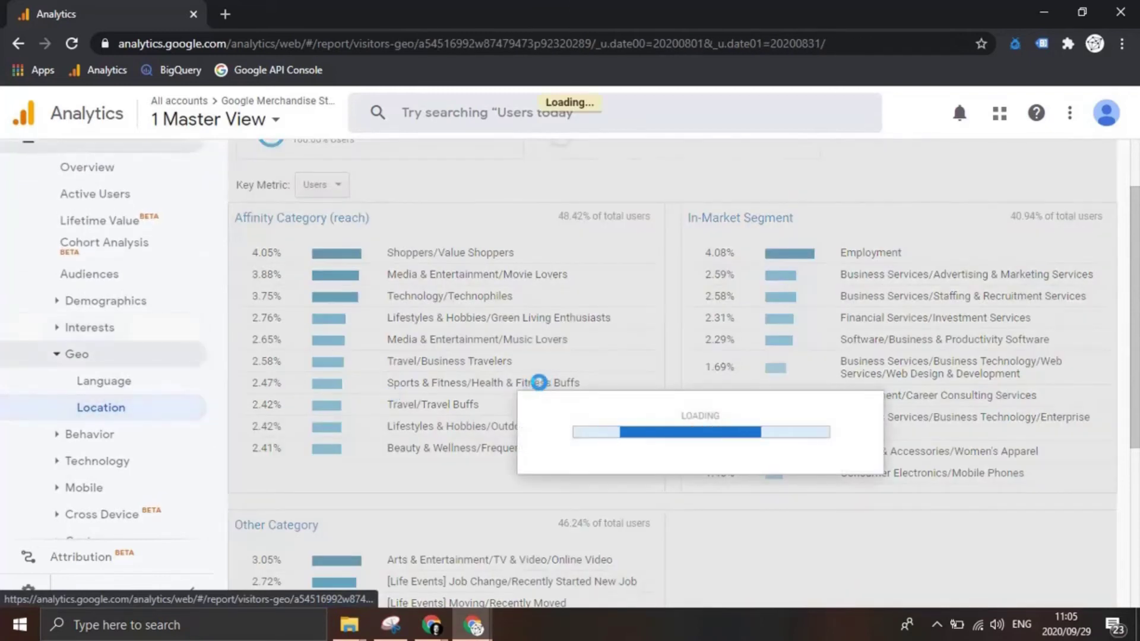
scroll(604, 451, "down", 1)
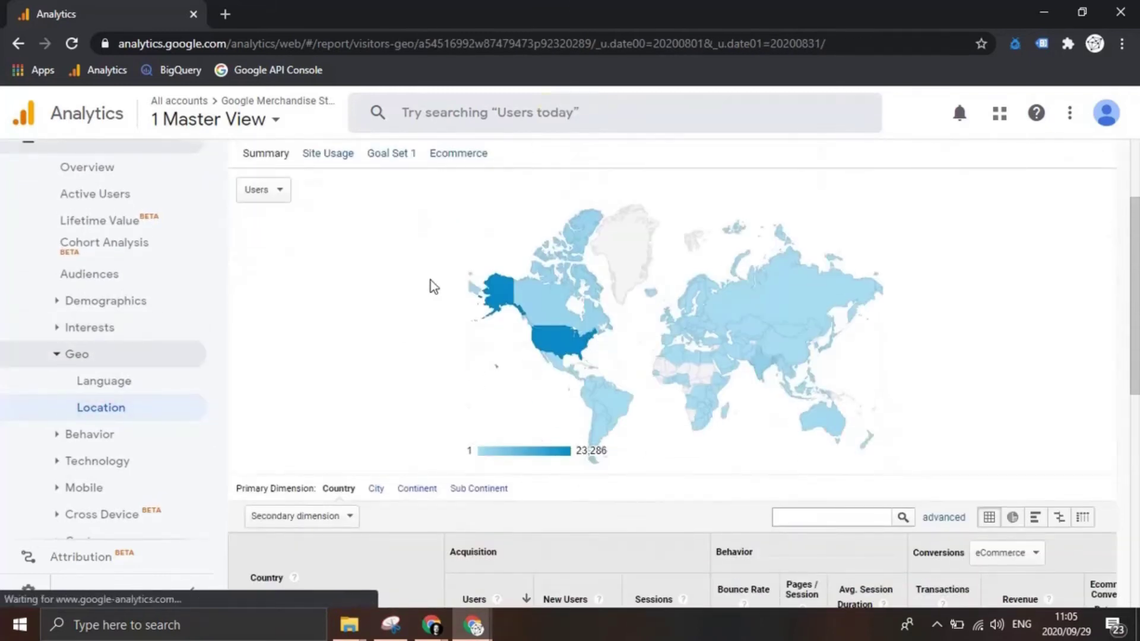
scroll(764, 346, "down", 4)
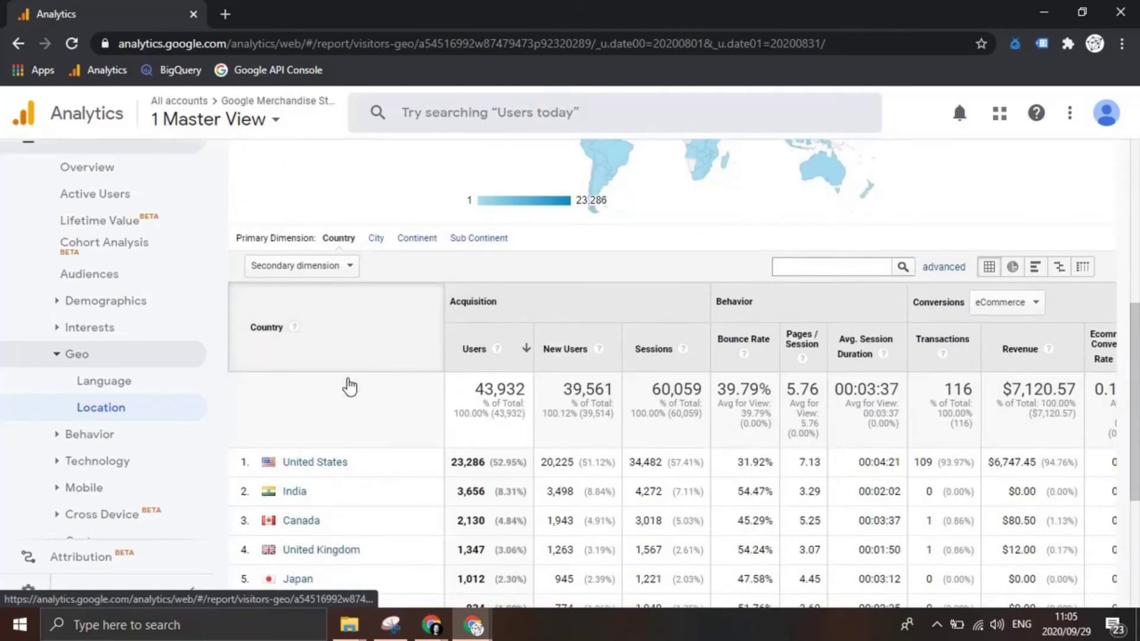
- Drill down the location table through United States and California to examine the users by city
scroll(350, 387, "down", 3)
left_click(344, 294)
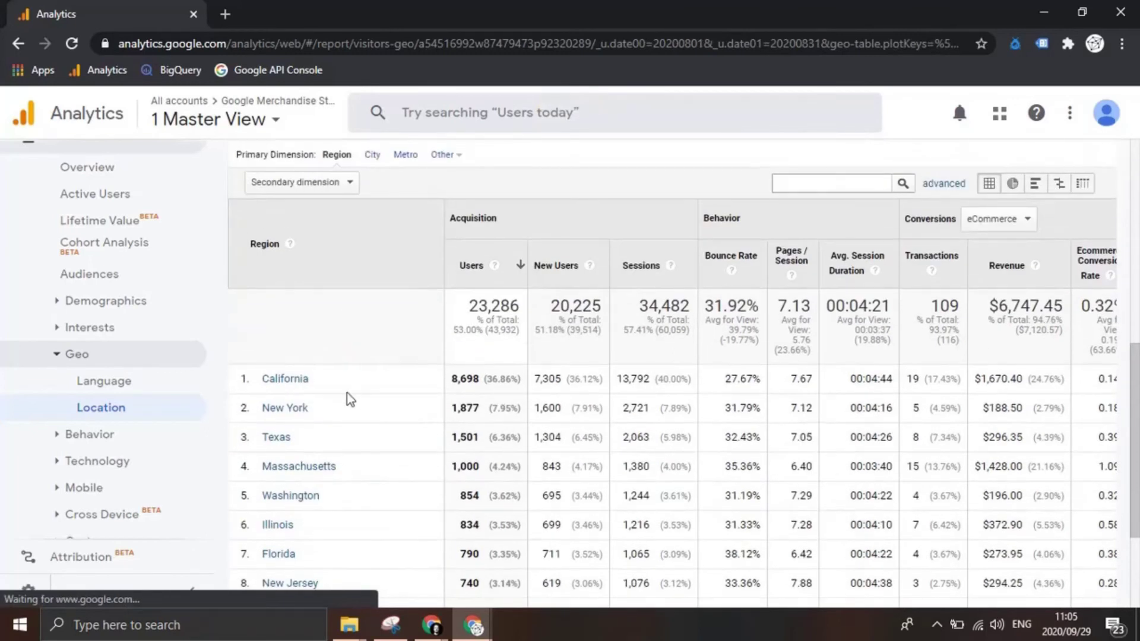
left_click(296, 380)
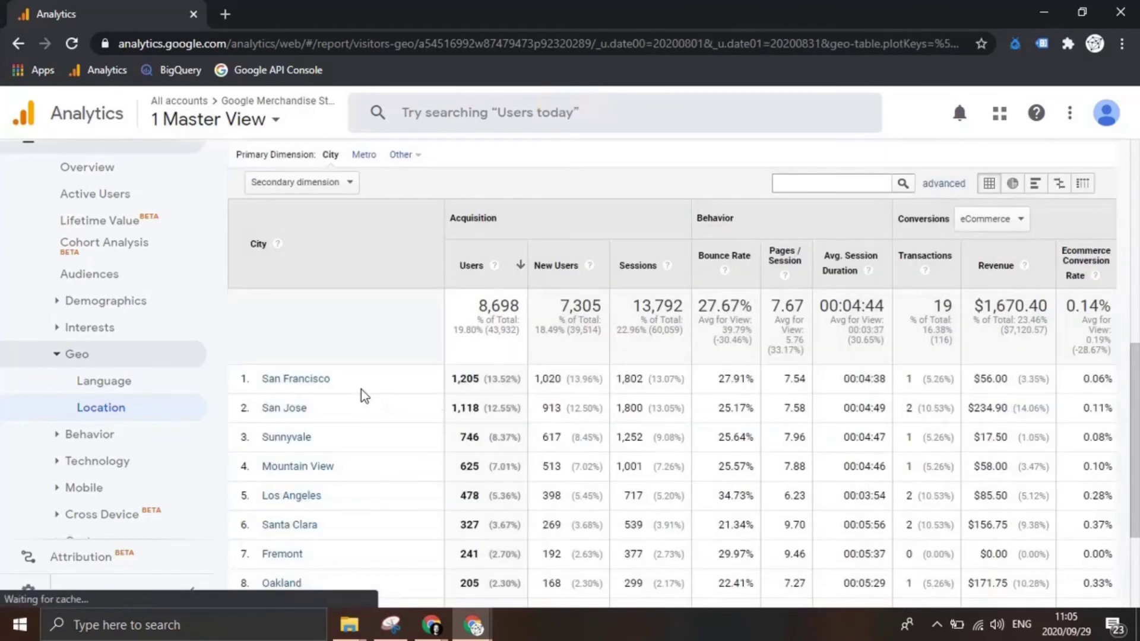
scroll(319, 352, "down", 2)
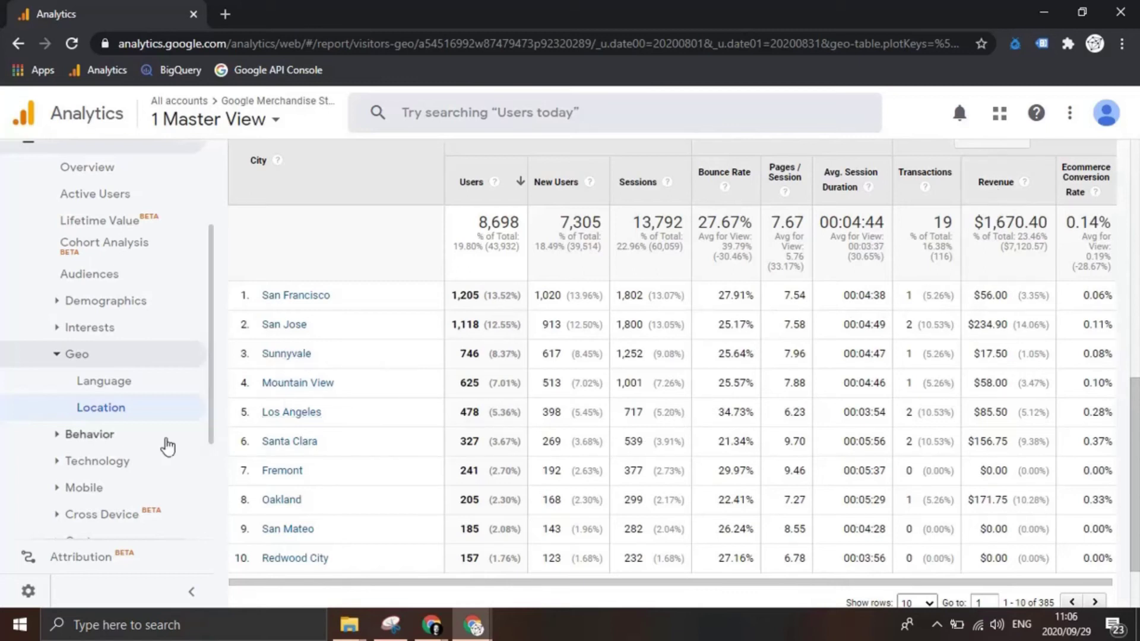
- Open the Mobile overview report to compare the audience by device category
scroll(119, 433, "down", 2)
left_click(102, 404)
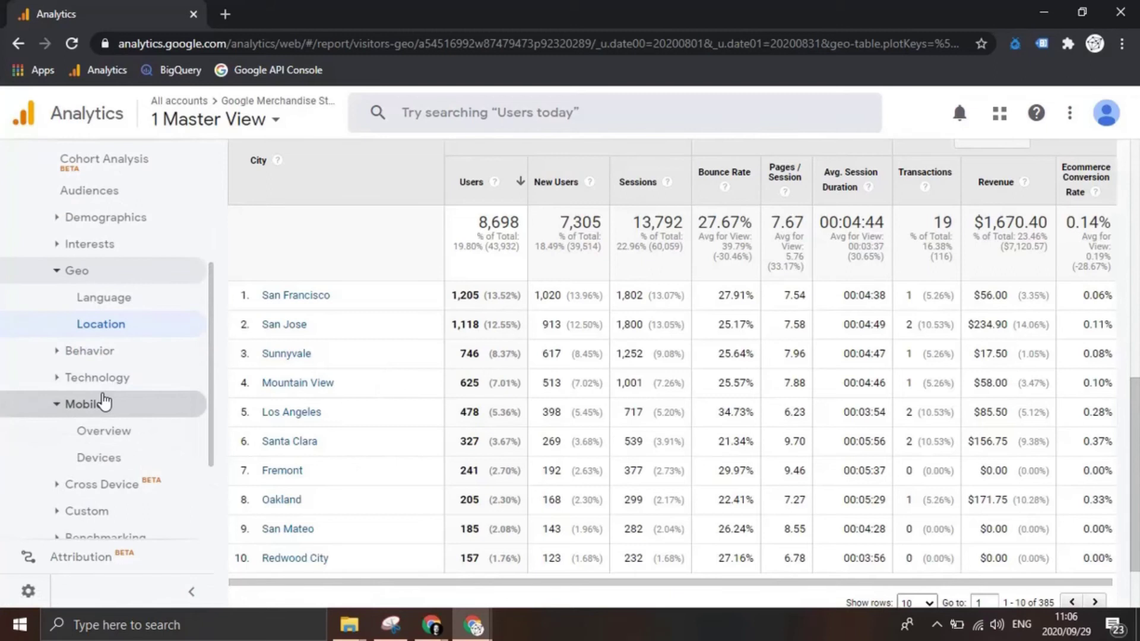
left_click(127, 436)
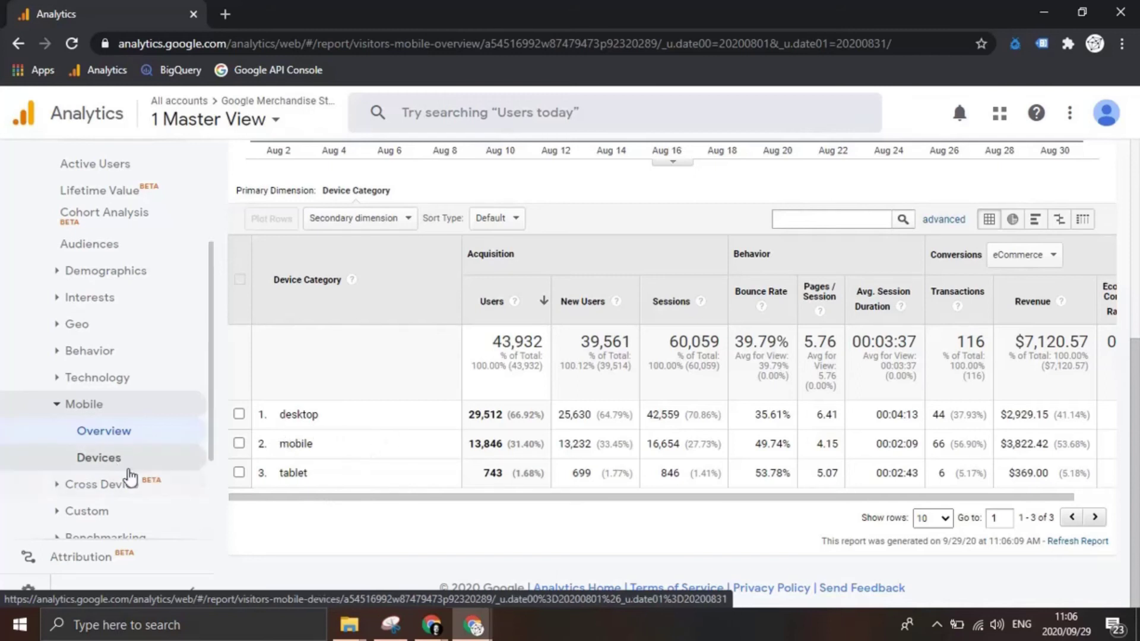
- Open the Mobile Devices report and examine the table of mobile device models
left_click(107, 460)
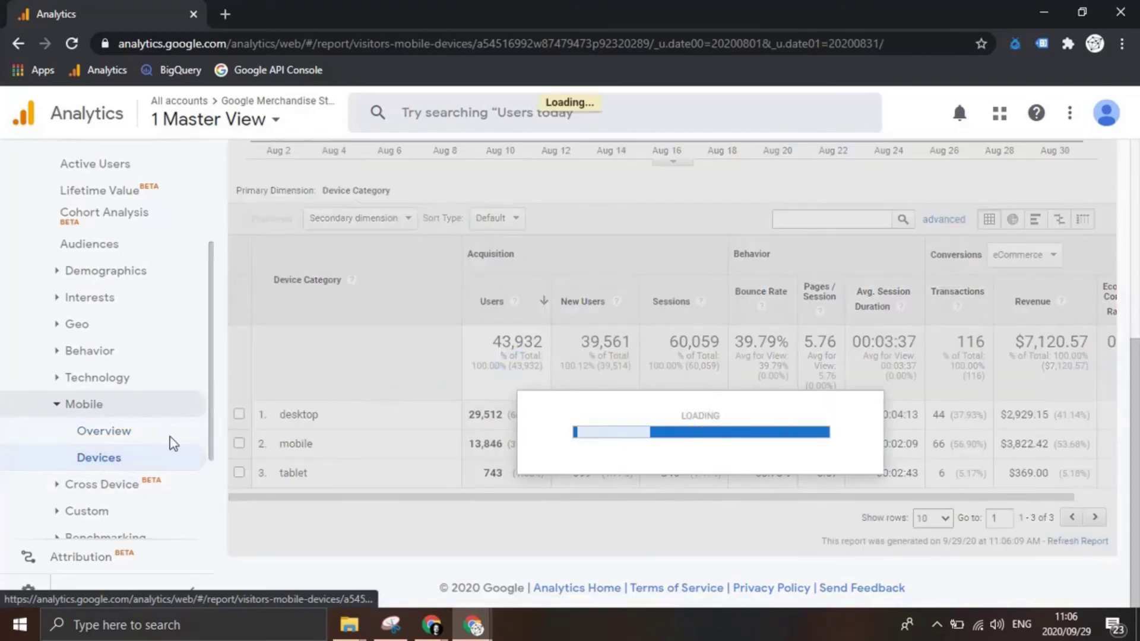
scroll(395, 422, "down", 3)
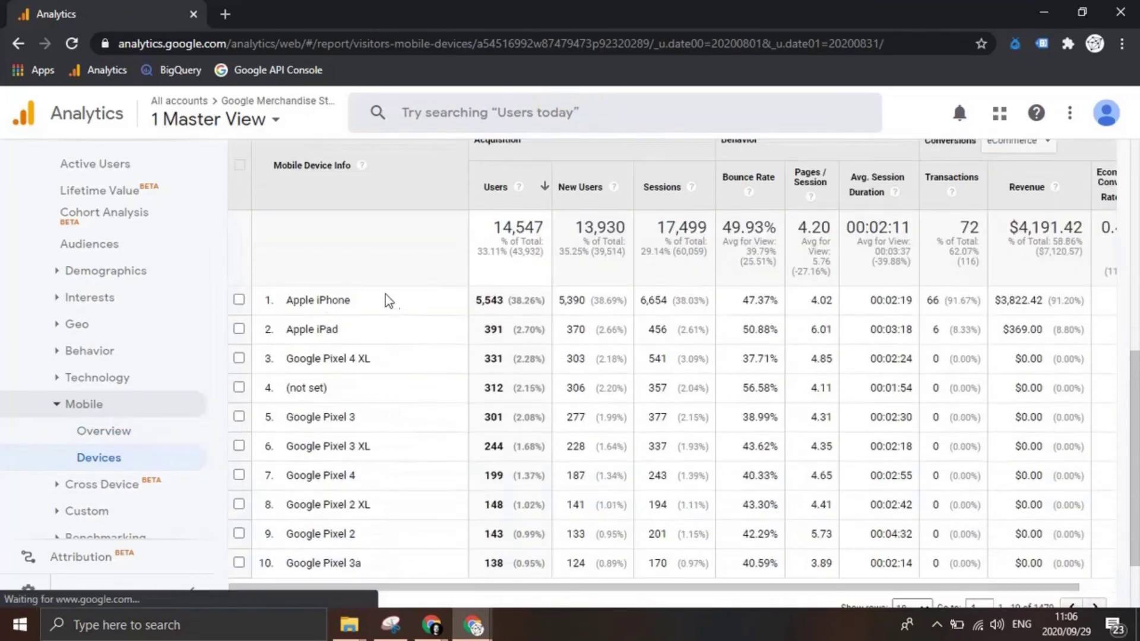
scroll(414, 498, "down", 1)
scroll(413, 497, "up", 1)
scroll(392, 475, "down", 1)
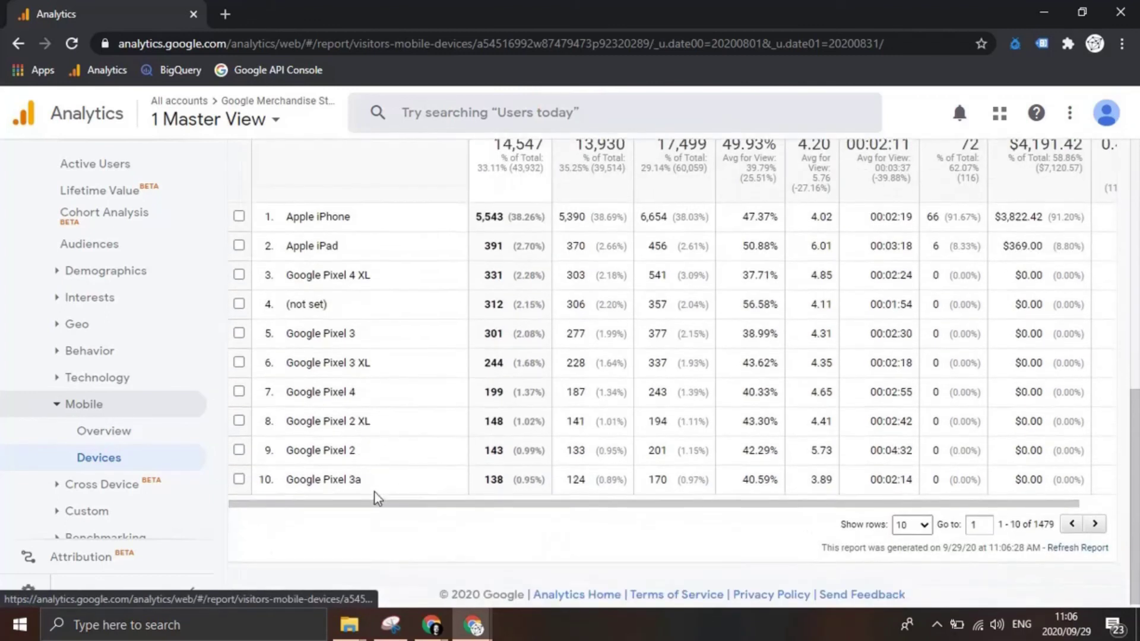
- Switch the Devices report's primary dimension to Mobile Device Branding and review the brand table and users chart
scroll(433, 428, "up", 3)
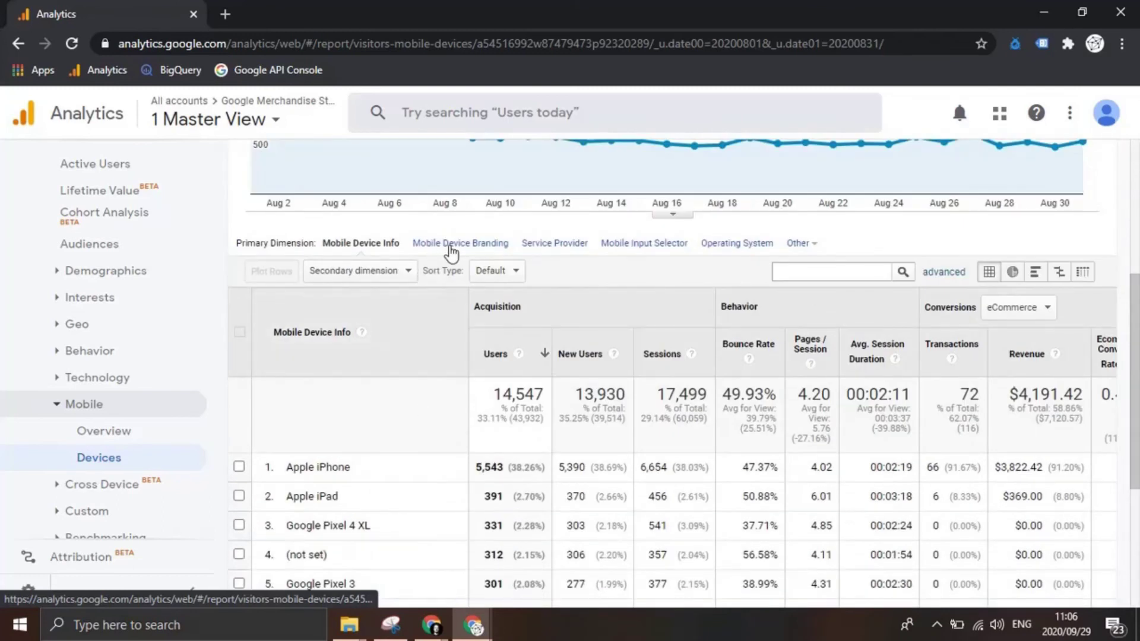
left_click(450, 245)
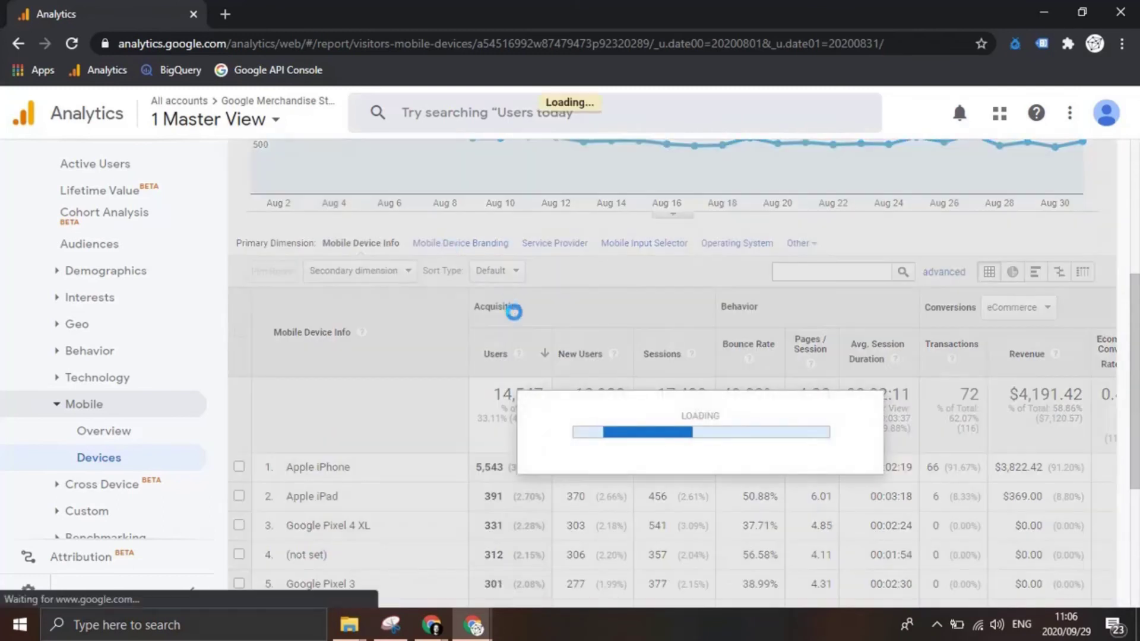
scroll(508, 344, "down", 3)
scroll(480, 351, "up", 1)
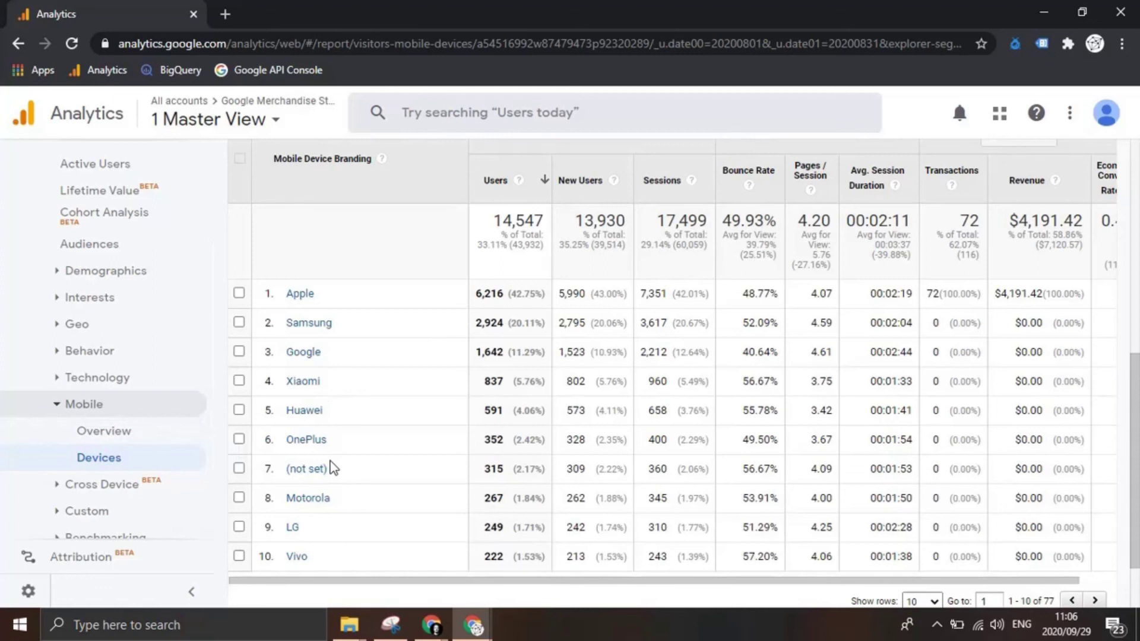
scroll(101, 458, "up", 2)
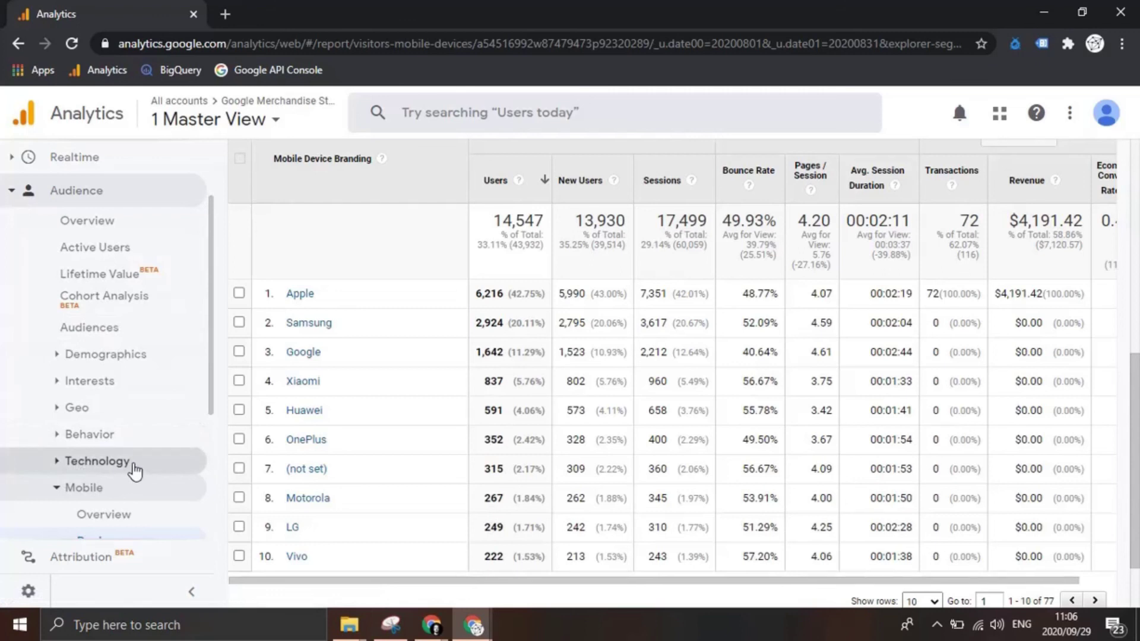
scroll(94, 349, "up", 1)
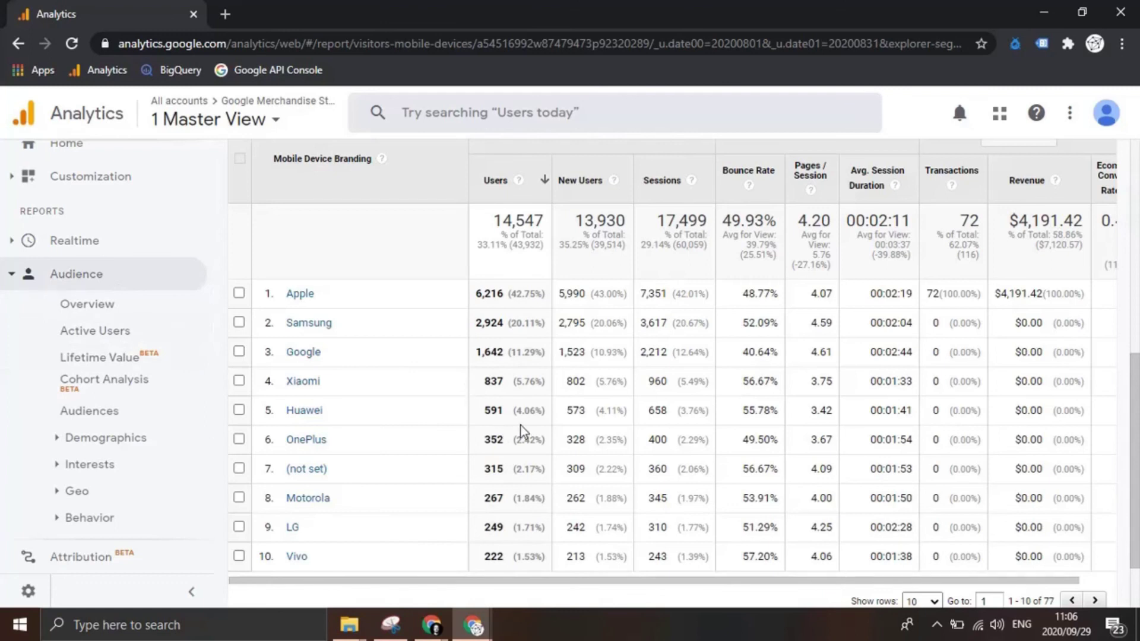
scroll(533, 444, "up", 7)
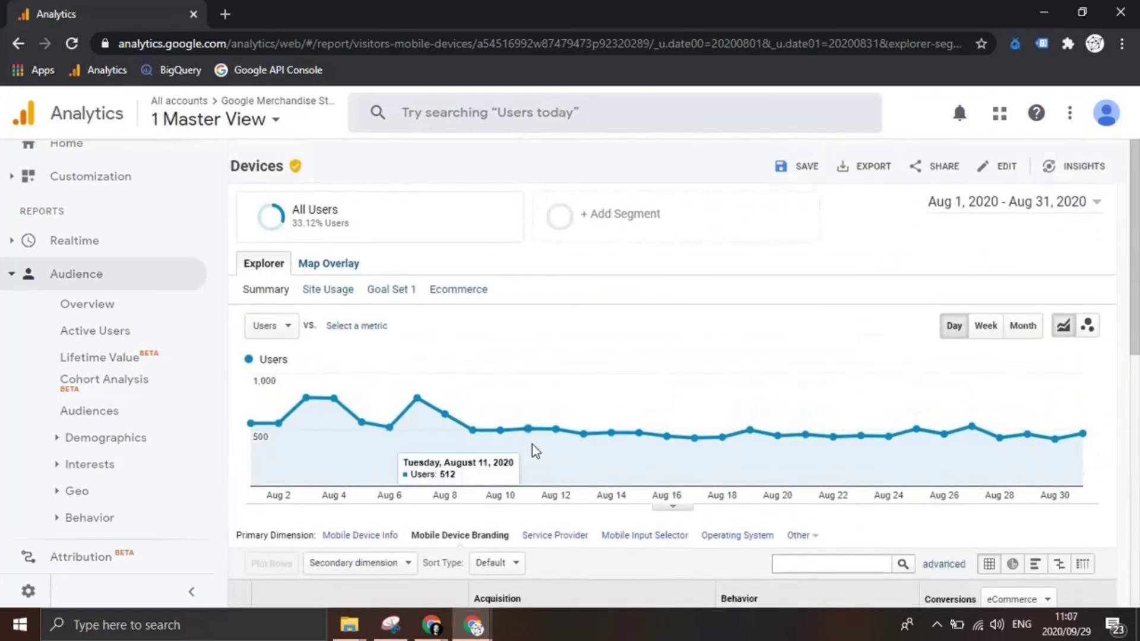